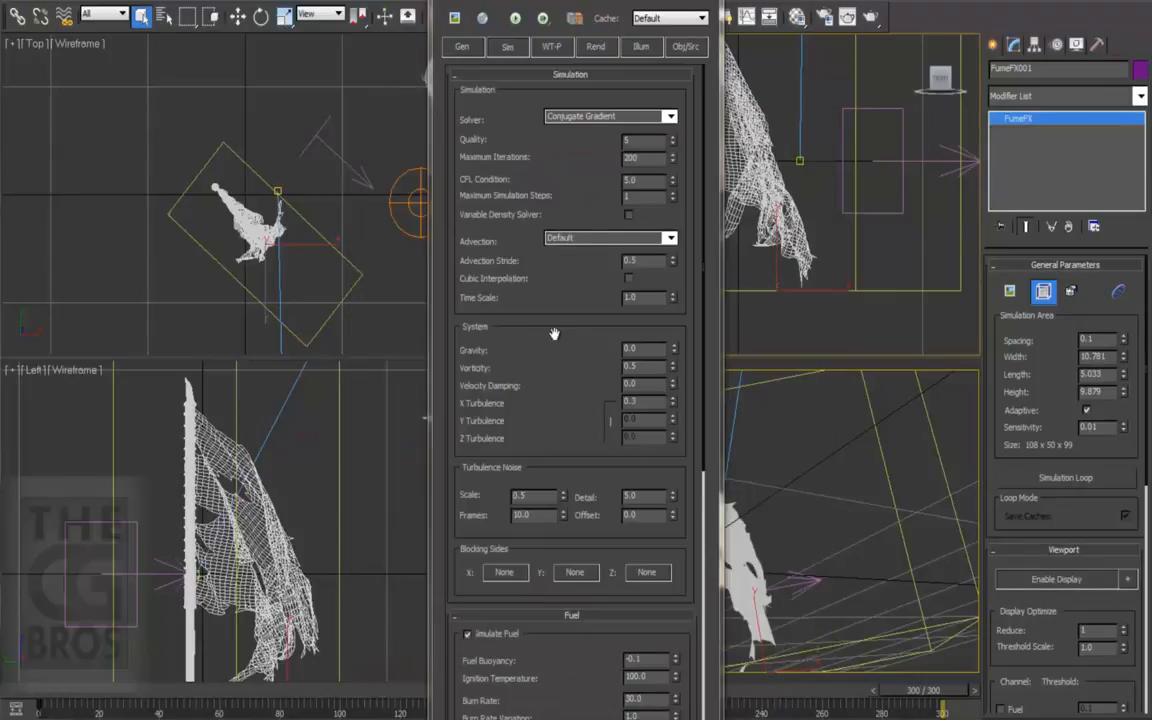
Set the fuel burn rate to 7.0 and check the newly simulated fire in its preview video
{"action": "left_click_drag", "start_coordinate": [558, 360], "coordinate": [562, 292]}
{"action": "scroll", "coordinate": [560, 360], "scroll_direction": "down", "scroll_amount": 3}
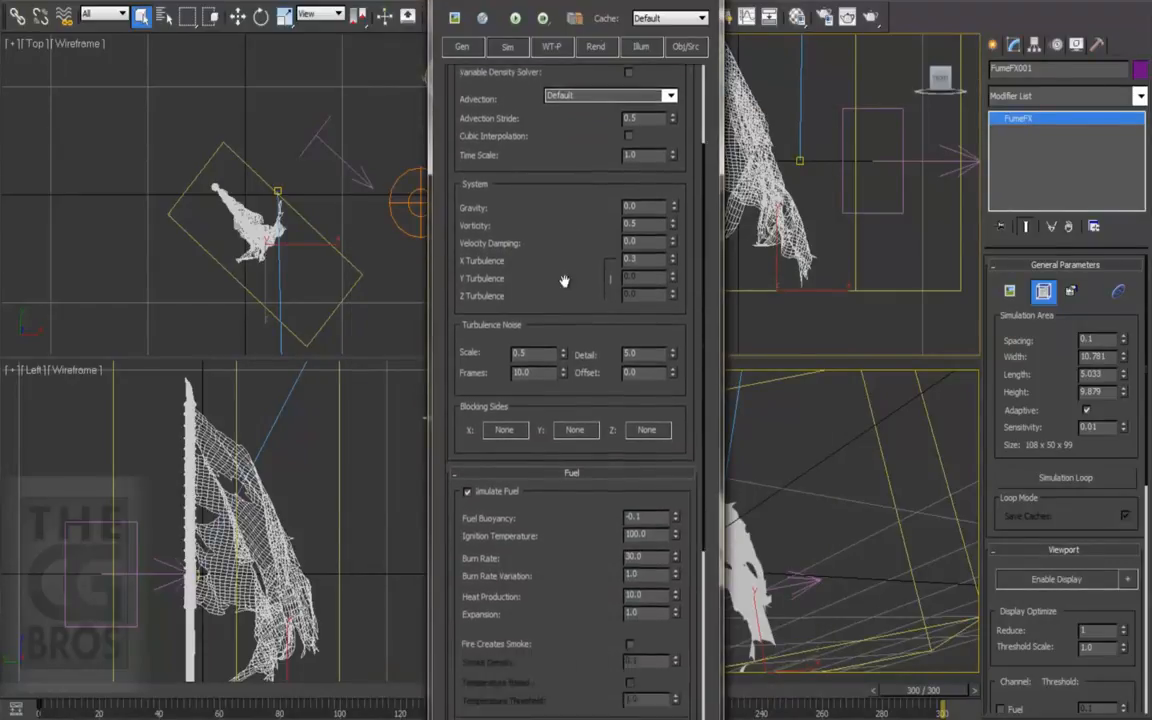
{"action": "scroll", "coordinate": [582, 278], "scroll_direction": "down", "scroll_amount": 3}
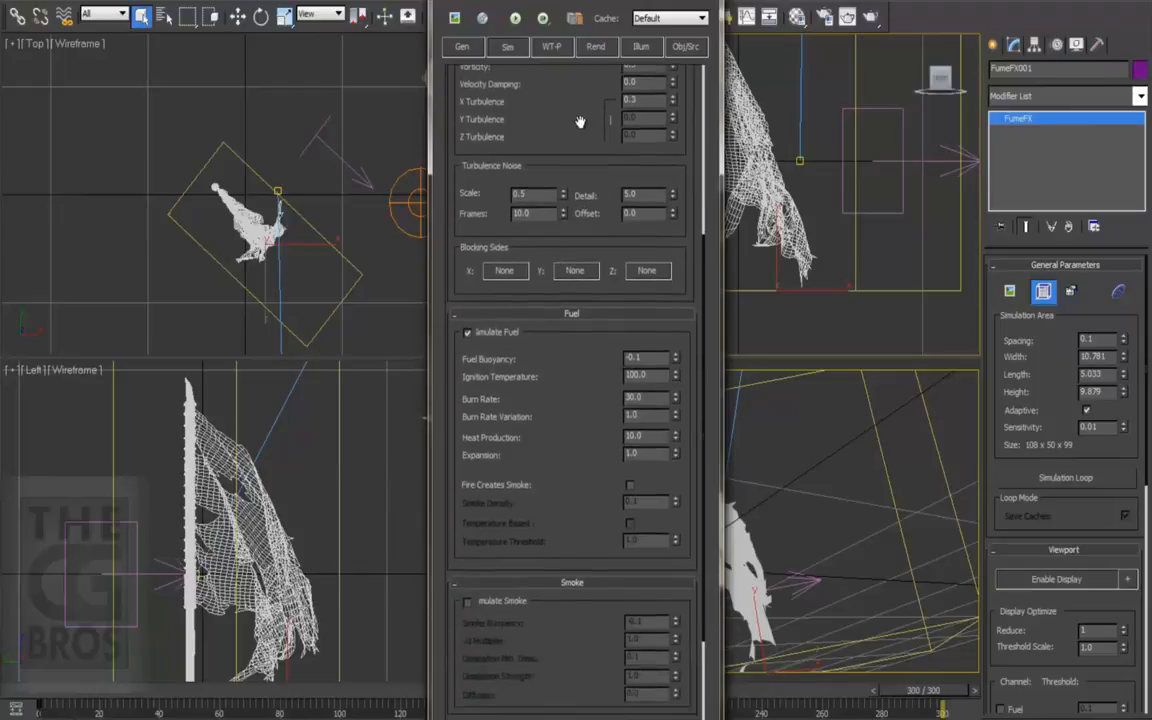
{"action": "scroll", "coordinate": [577, 336], "scroll_direction": "down", "scroll_amount": 3}
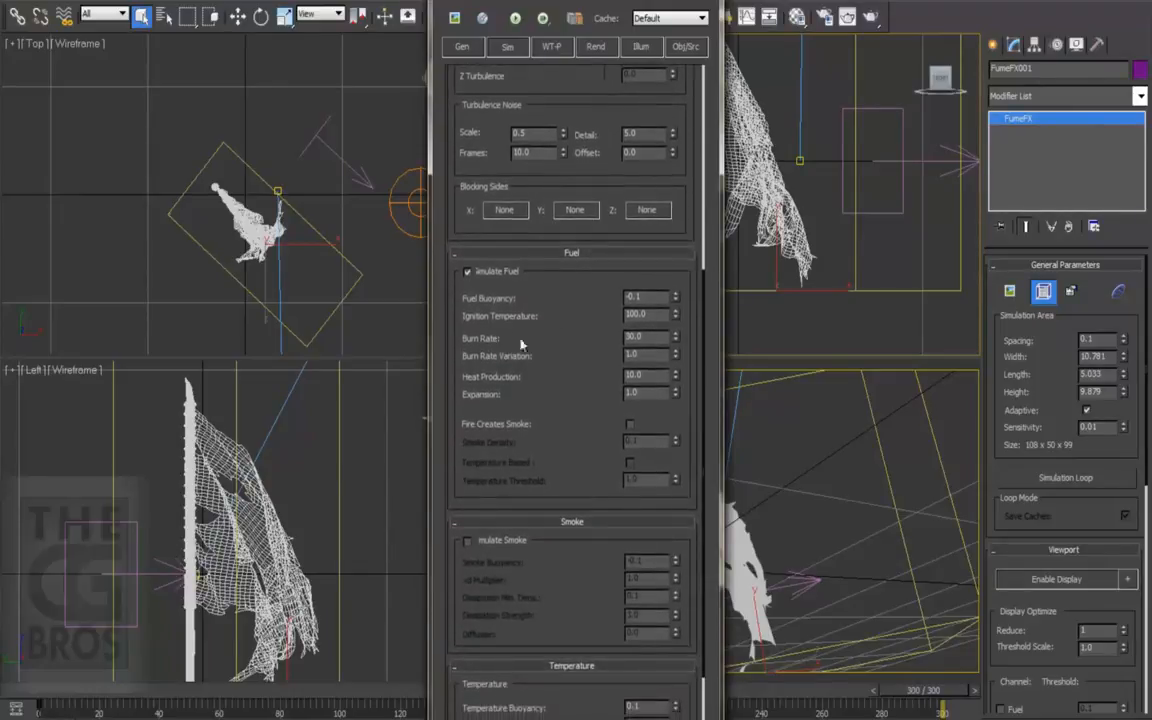
{"action": "double_click", "coordinate": [625, 337]}
{"action": "key", "text": "Tab"}
{"action": "key", "text": "Return"}
{"action": "left_click", "coordinate": [515, 18]}
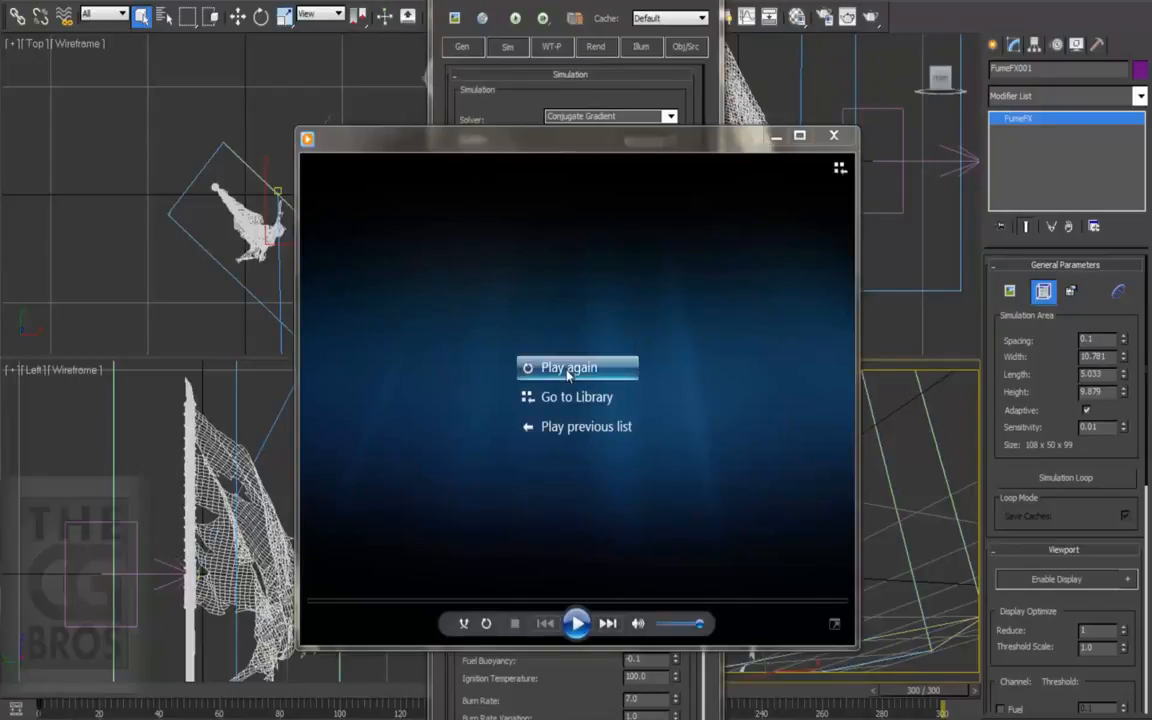
{"action": "left_click", "coordinate": [565, 365]}
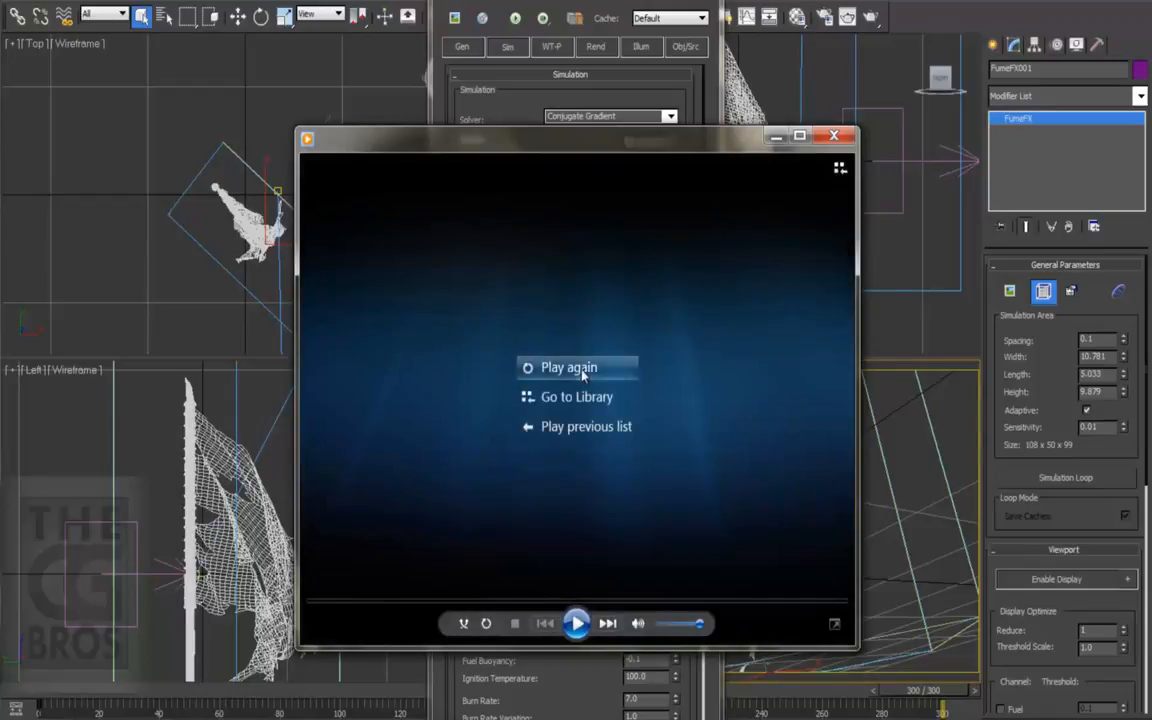
{"action": "left_click", "coordinate": [550, 368]}
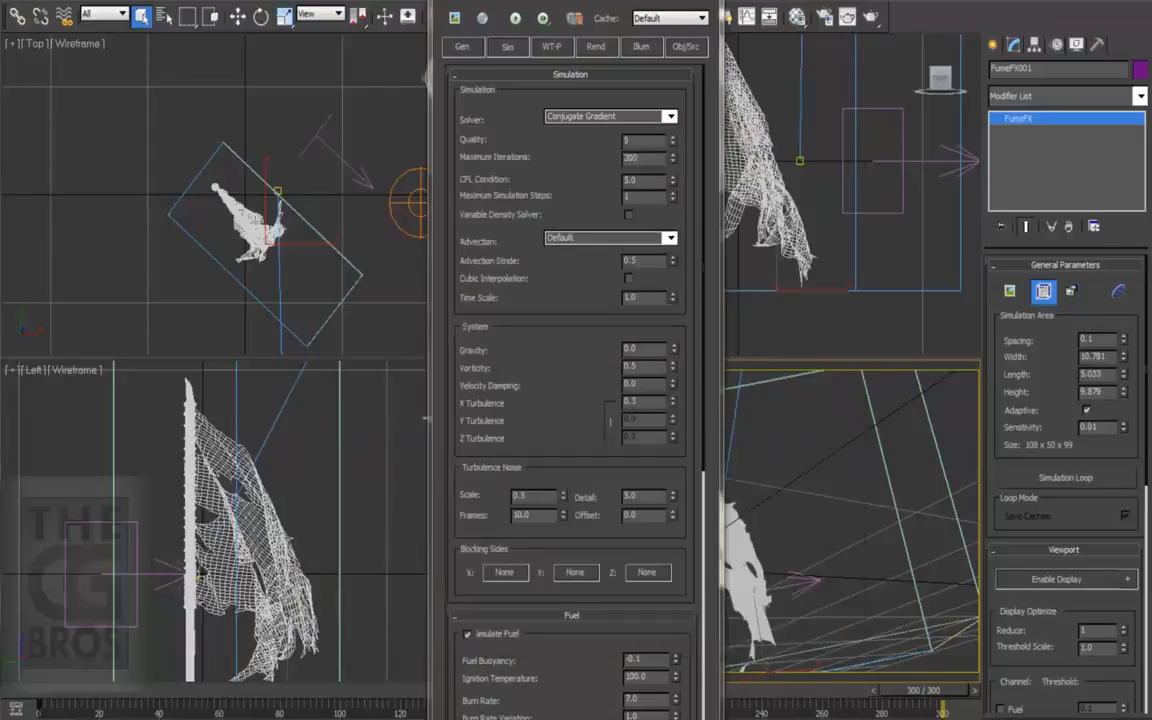
Set the X turbulence to 0.1 and the vorticity to 1.0, and play the matching preview video
{"action": "double_click", "coordinate": [646, 401]}
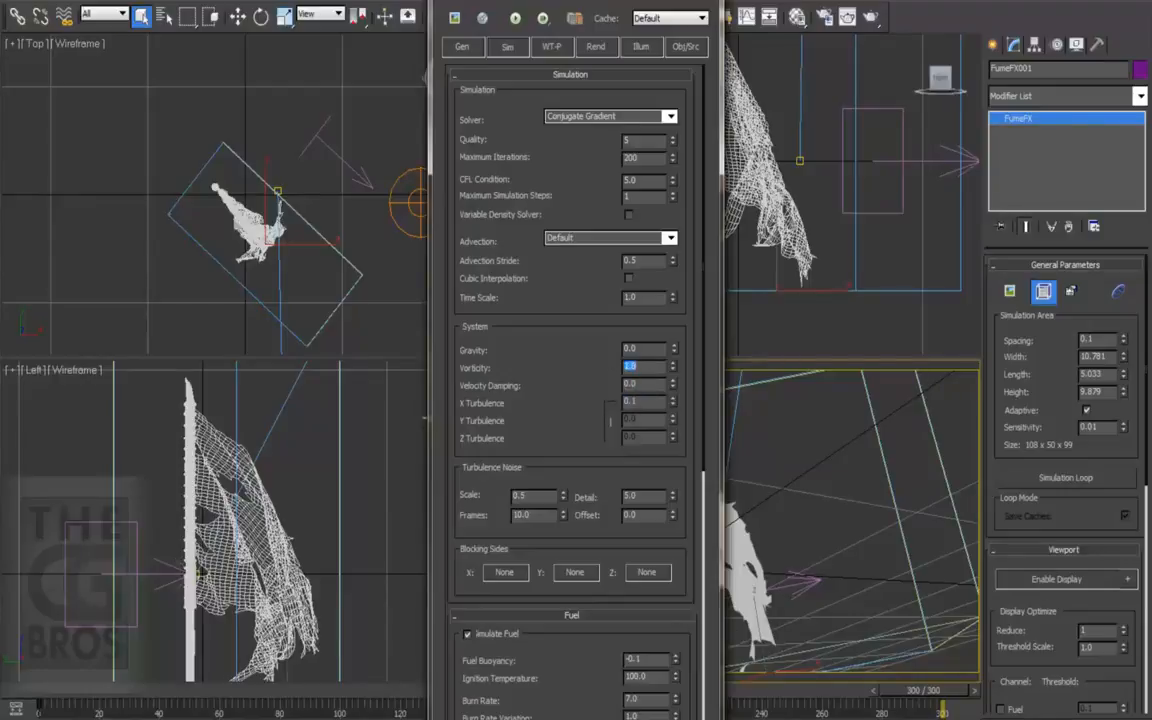
{"action": "key", "text": "Return"}
{"action": "key", "text": "alt+Tab"}
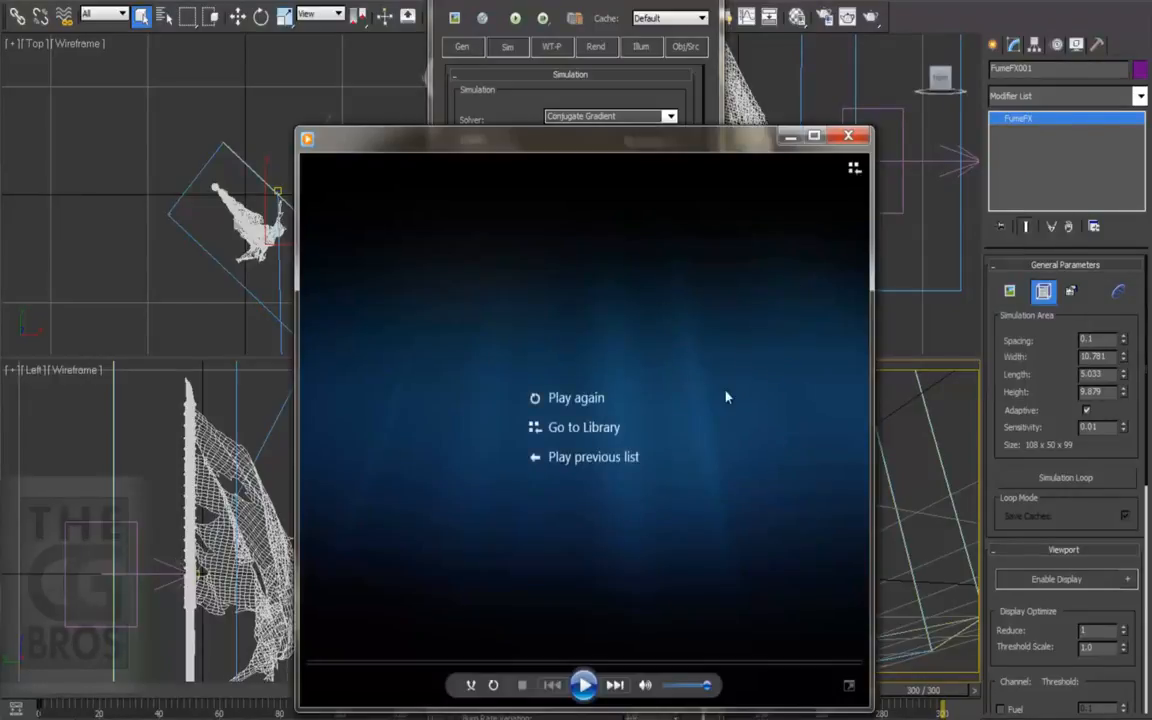
{"action": "left_click", "coordinate": [540, 400]}
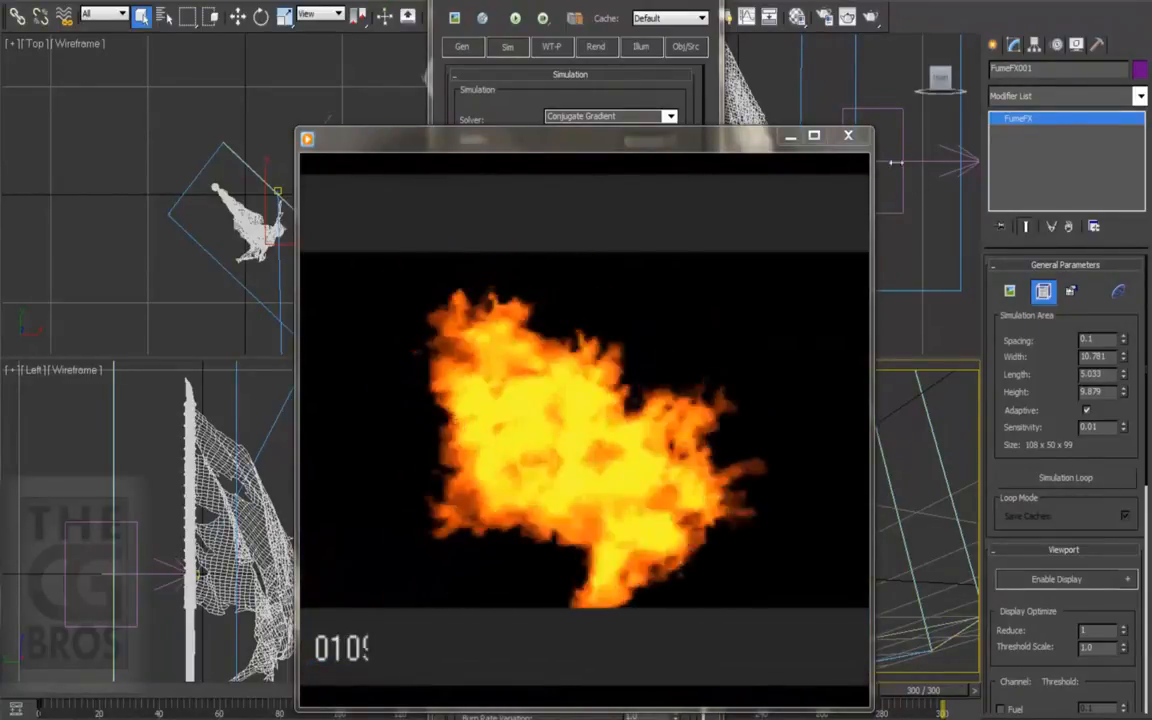
{"action": "left_click", "coordinate": [851, 137]}
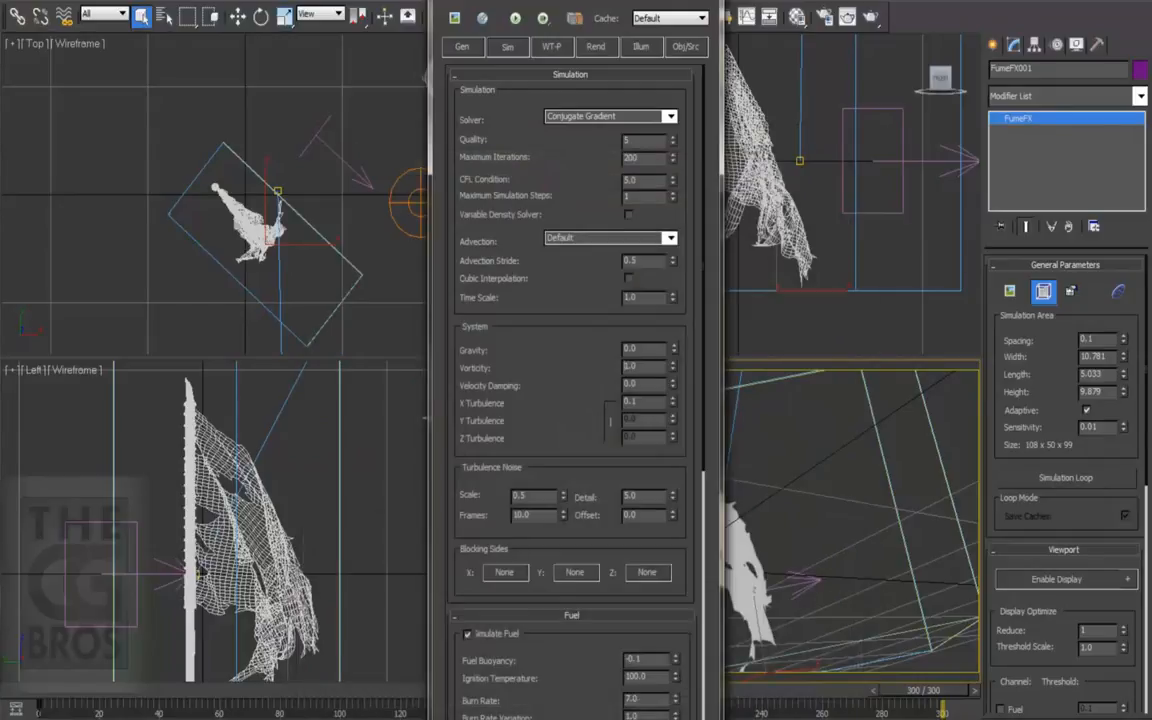
Adjust the fuel's expansion value and play the preview video of the rerun simulation
{"action": "scroll", "coordinate": [565, 407], "scroll_direction": "down", "scroll_amount": 6}
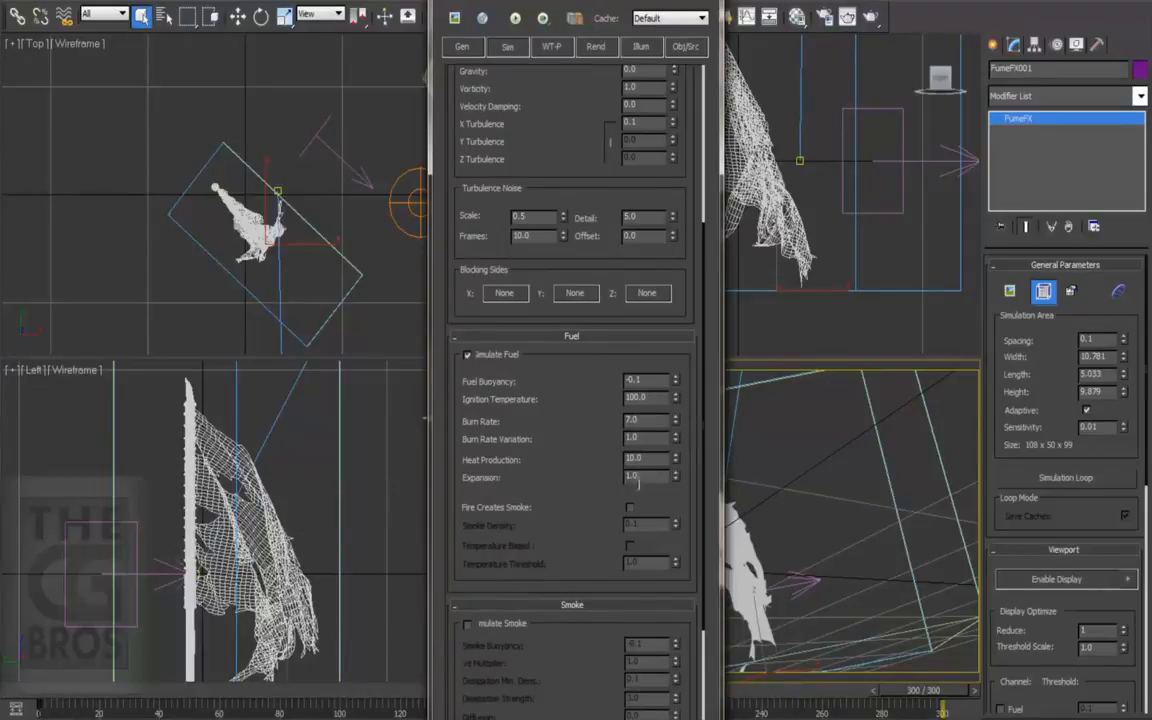
{"action": "left_click", "coordinate": [558, 480]}
{"action": "double_click", "coordinate": [634, 476]}
{"action": "left_click", "coordinate": [516, 19]}
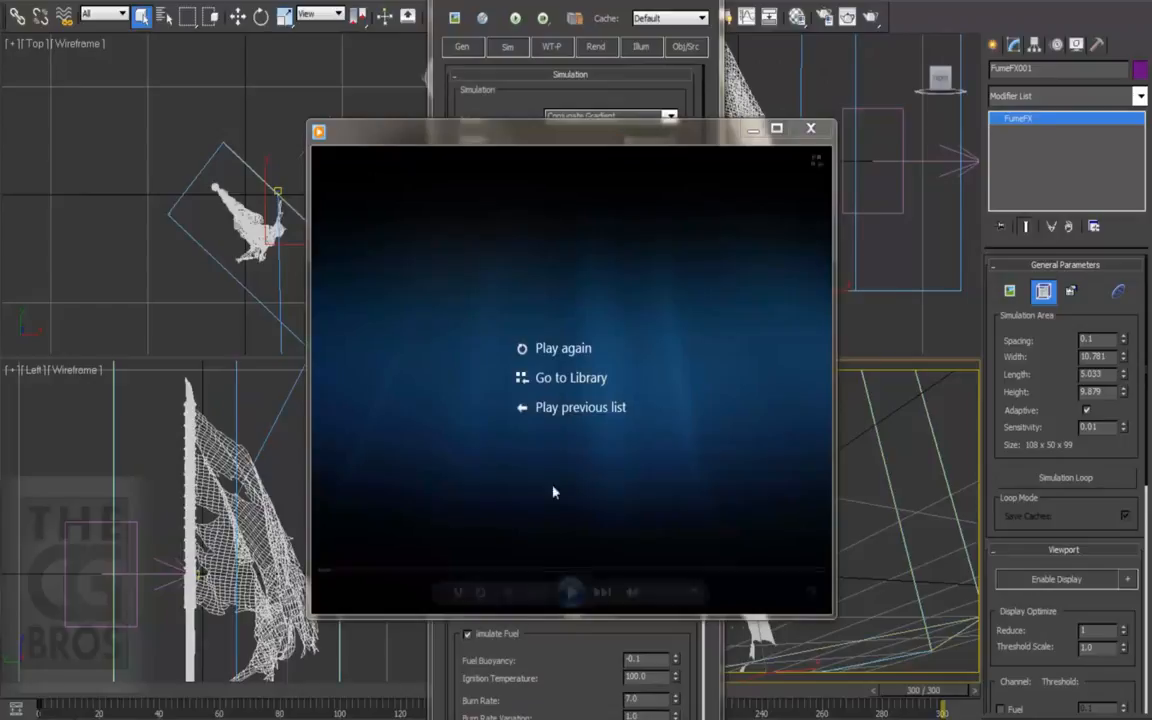
{"action": "left_click", "coordinate": [560, 348]}
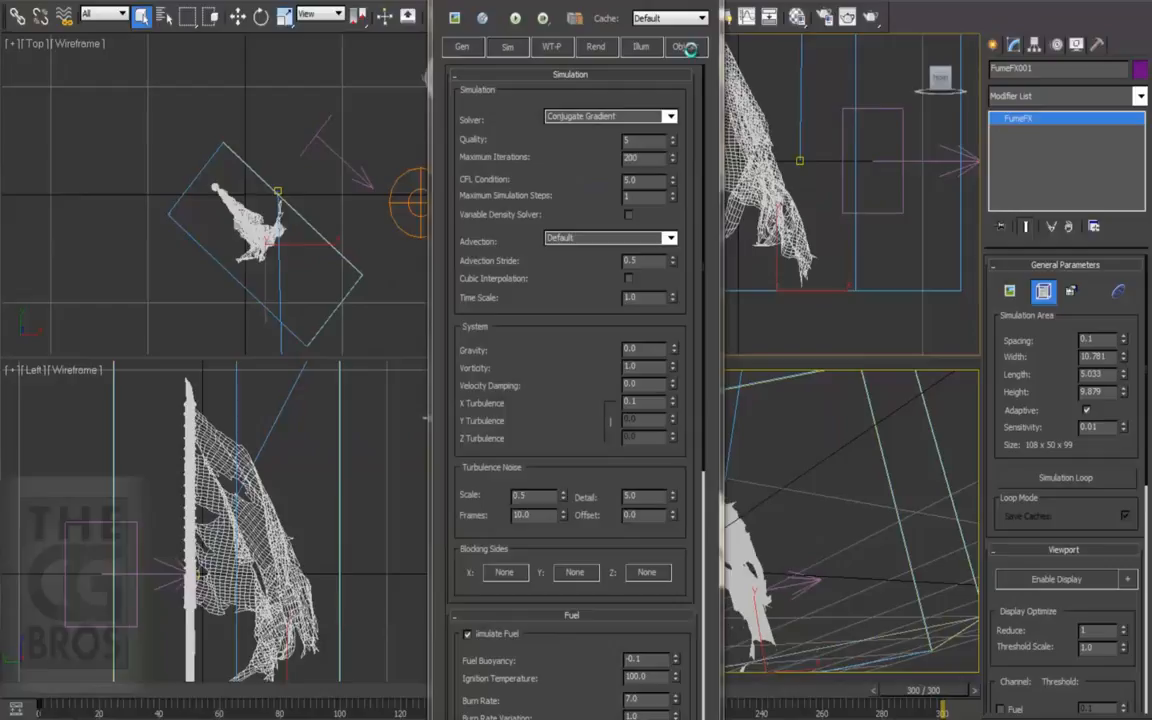
Set the fuel amount of FFX Object Src001 to 5.0 and review the Preview_09 video
{"action": "left_click", "coordinate": [688, 50]}
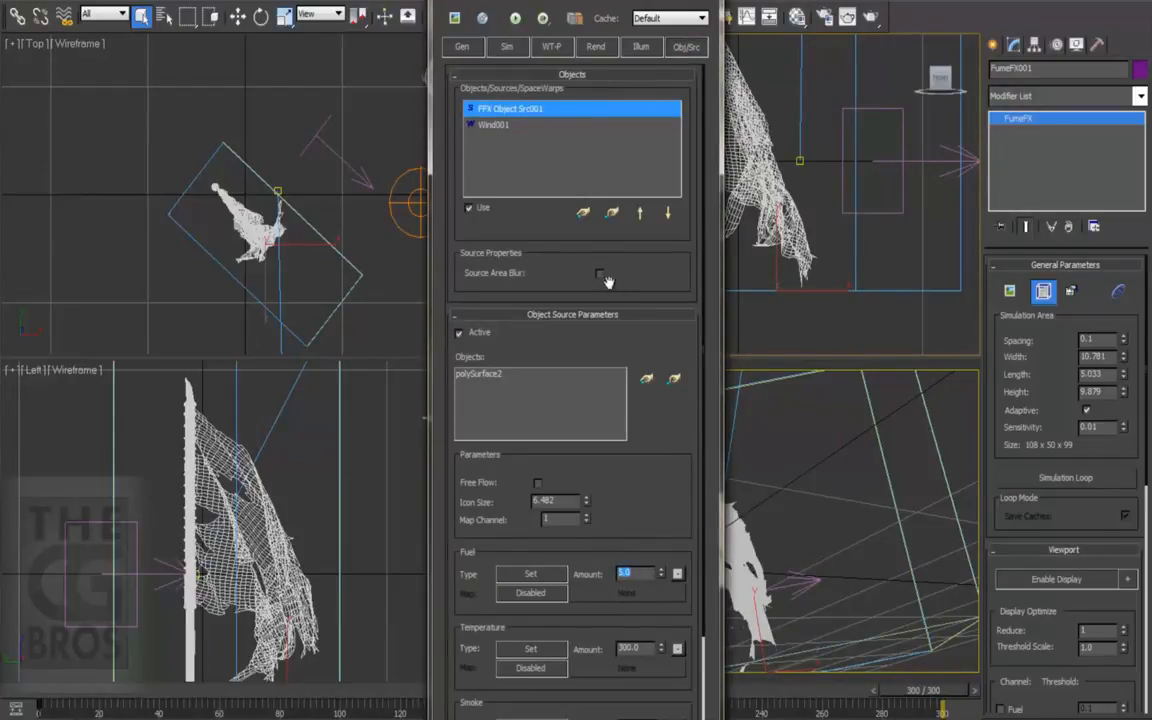
{"action": "left_click", "coordinate": [457, 18]}
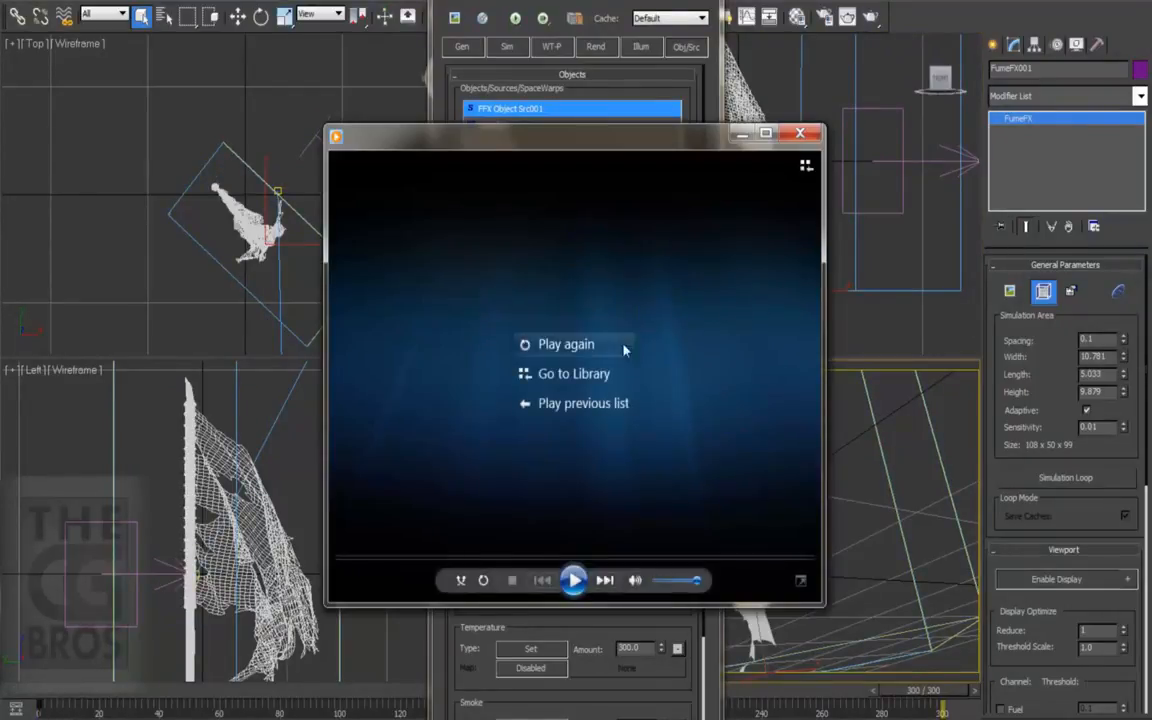
{"action": "left_click", "coordinate": [590, 350]}
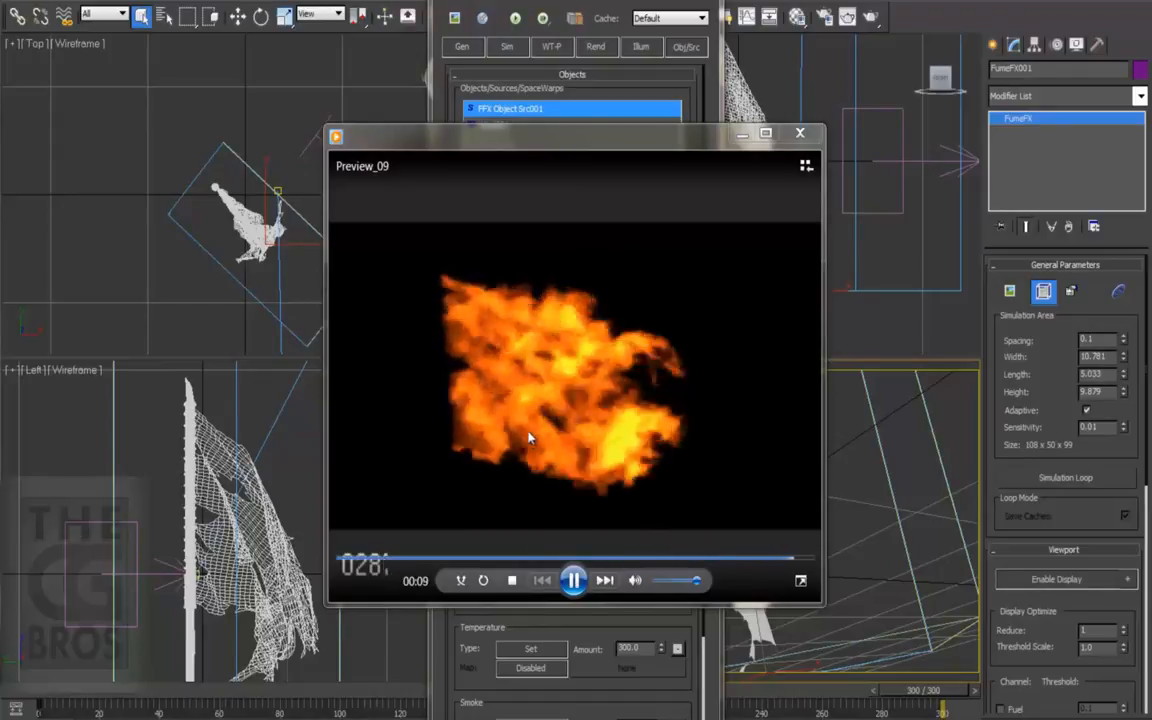
{"action": "left_click", "coordinate": [555, 344]}
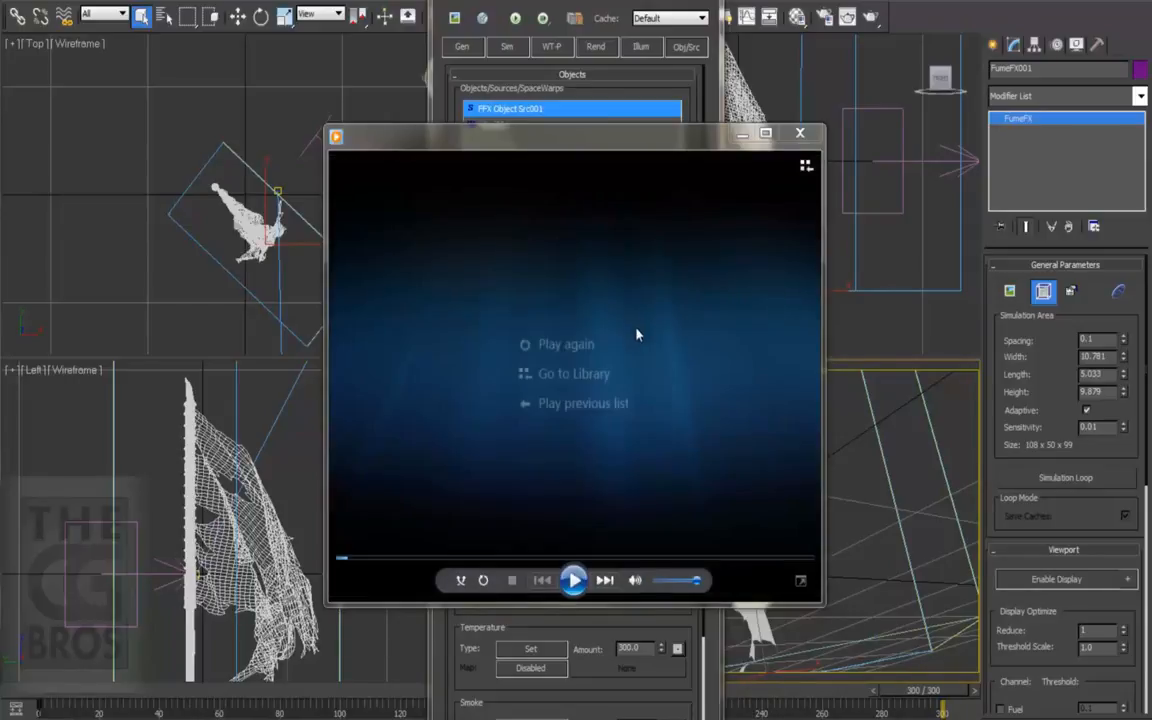
{"action": "left_click", "coordinate": [600, 341]}
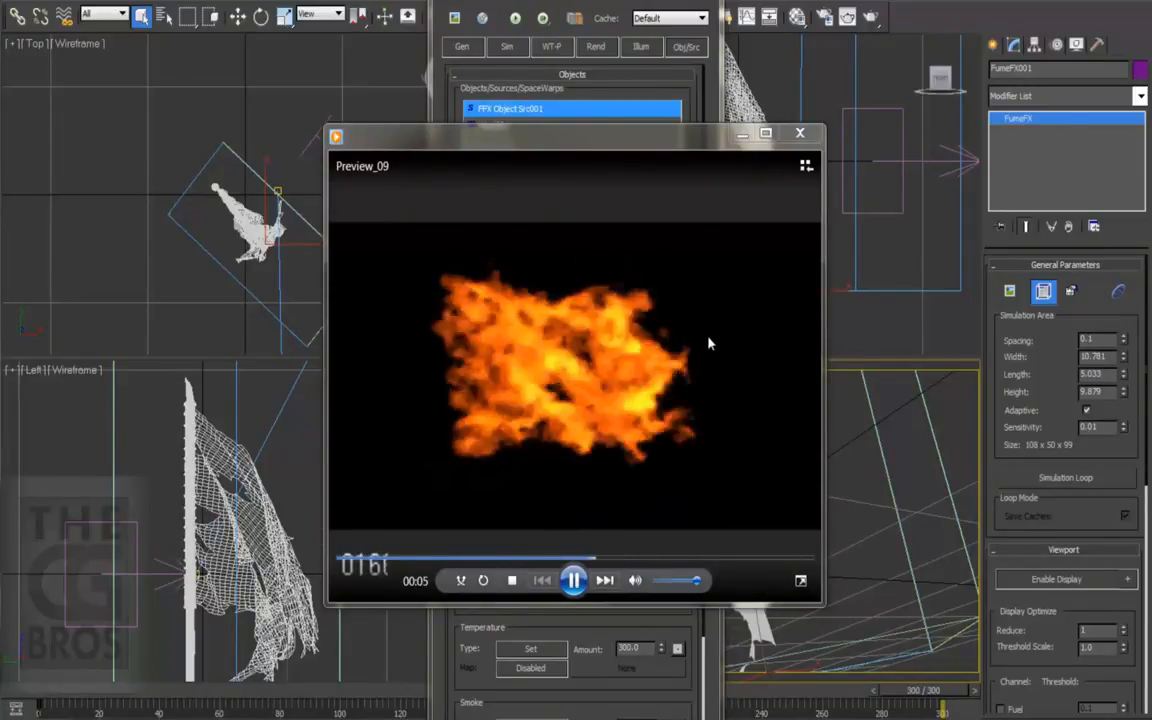
{"action": "left_click", "coordinate": [800, 132]}
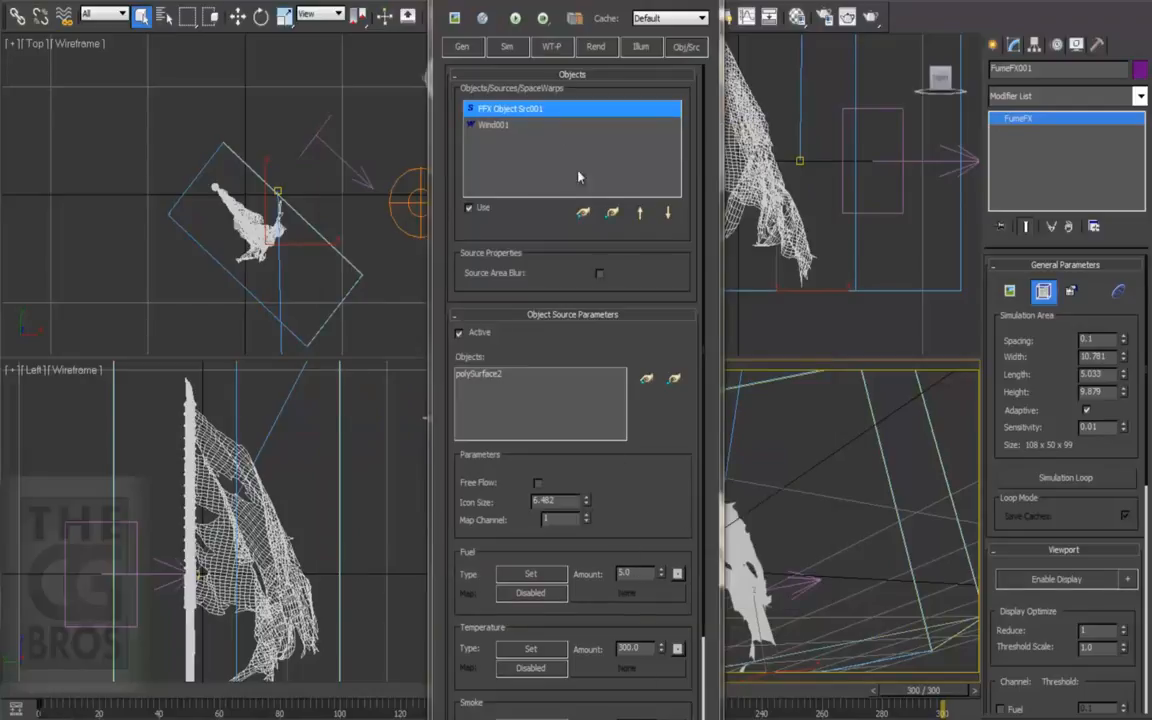
Set the simulation's time scale to 2.0
{"action": "left_click", "coordinate": [524, 47]}
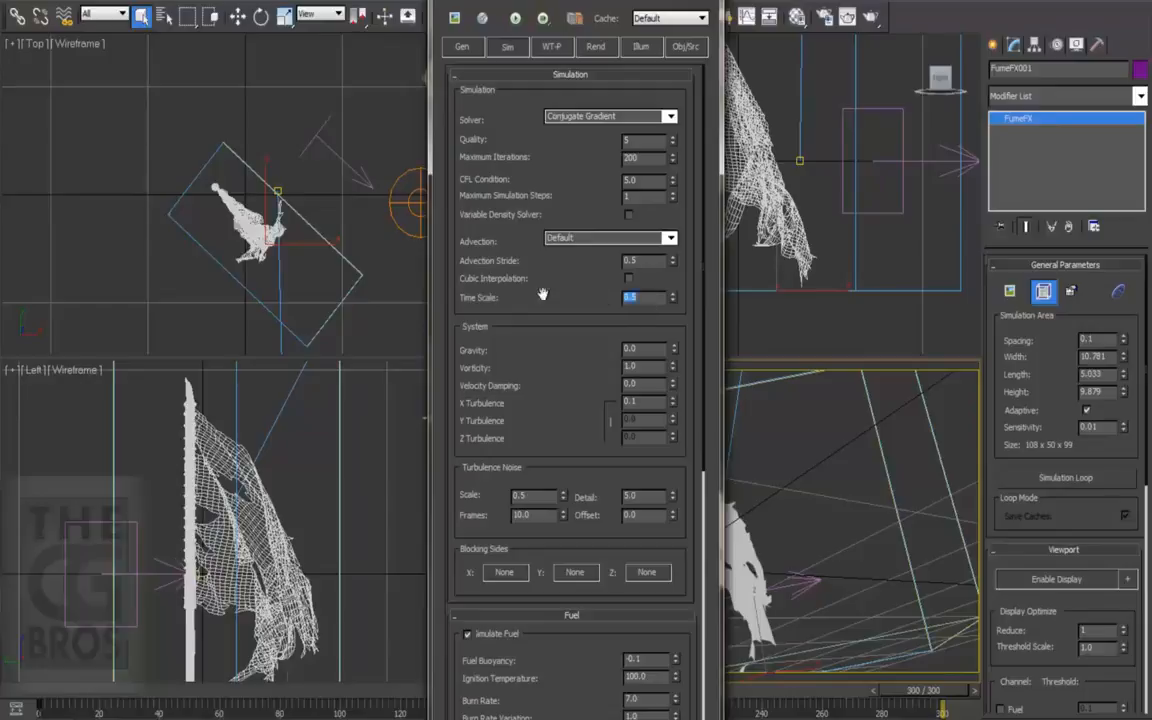
{"action": "type", "text": "1.5"}
{"action": "key", "text": "Return"}
{"action": "type", "text": "2"}
{"action": "key", "text": "Return"}
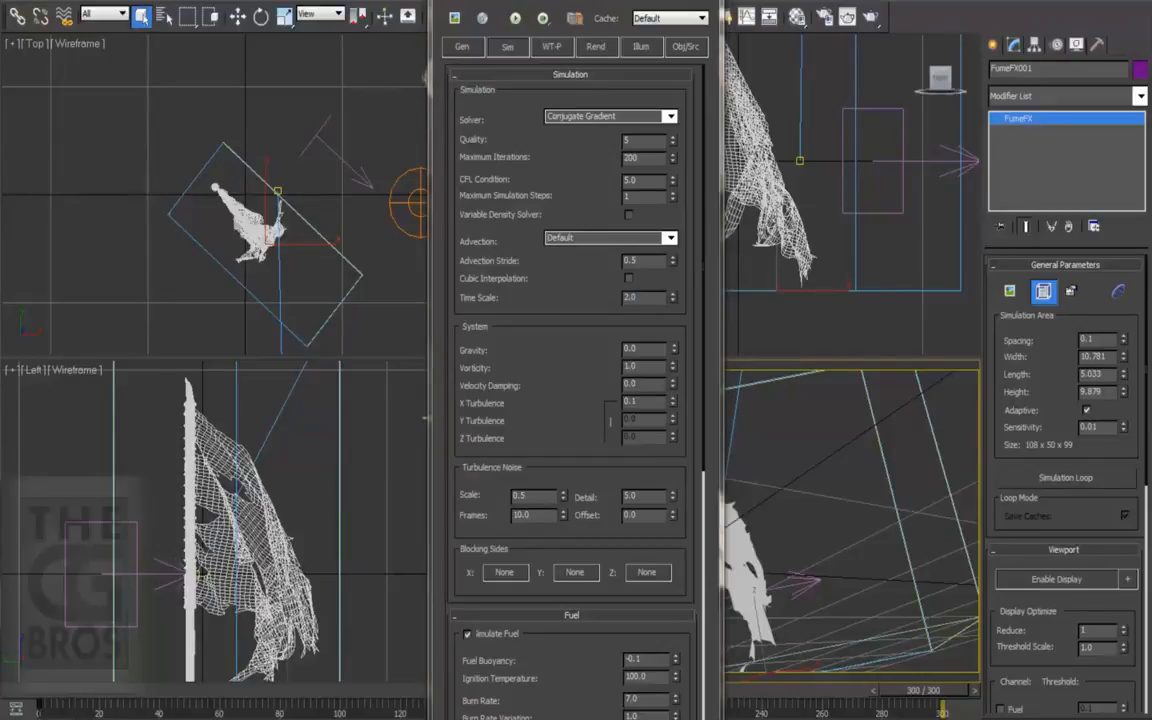
Try key mode for the fire color, adding a gradient key at about 20.5 and editing its color
{"action": "left_click", "coordinate": [596, 48]}
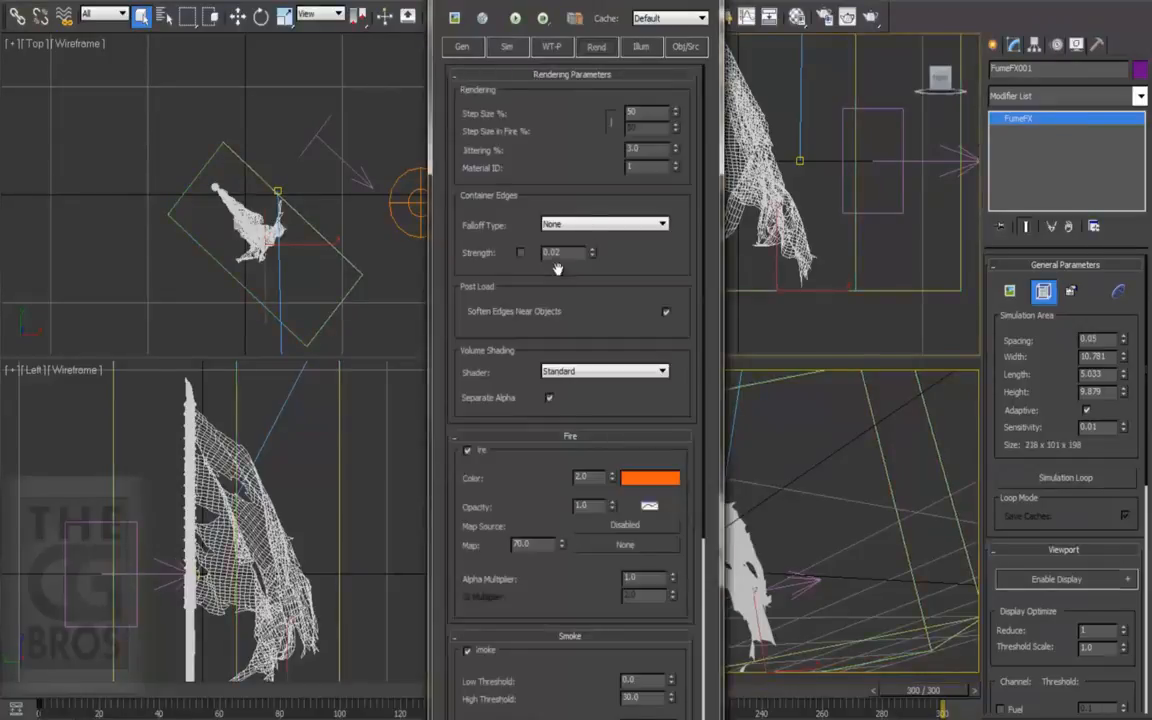
{"action": "left_click_drag", "start_coordinate": [503, 468], "coordinate": [527, 348]}
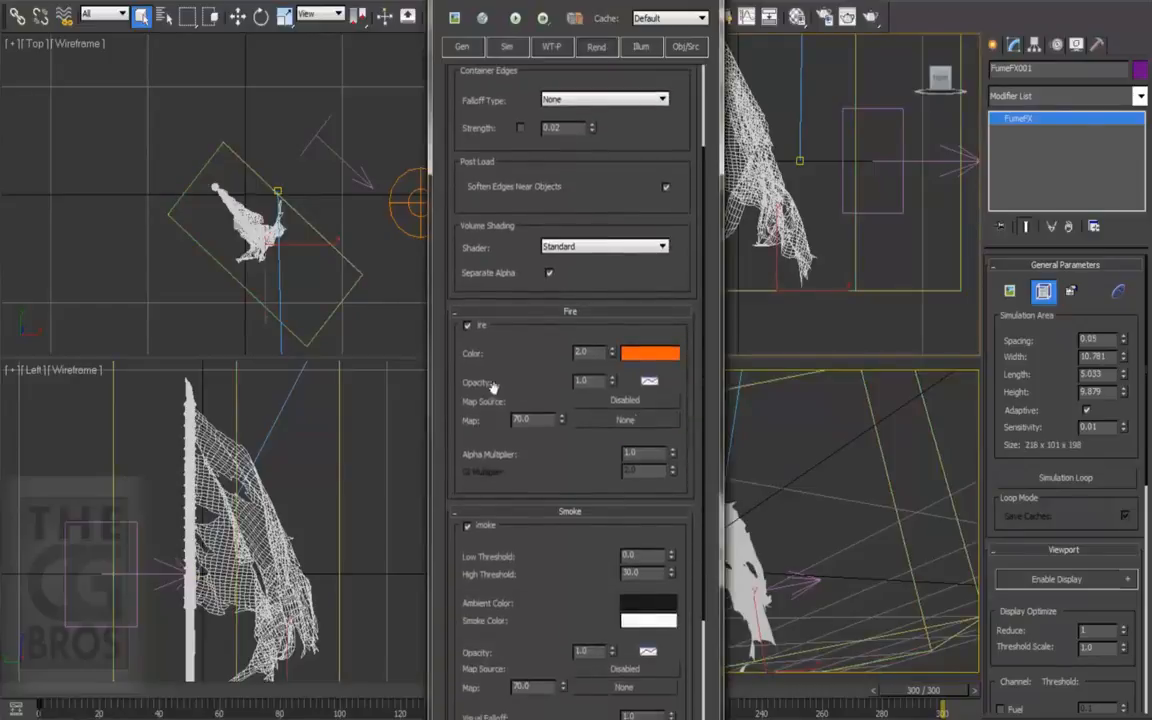
{"action": "right_click", "coordinate": [642, 360]}
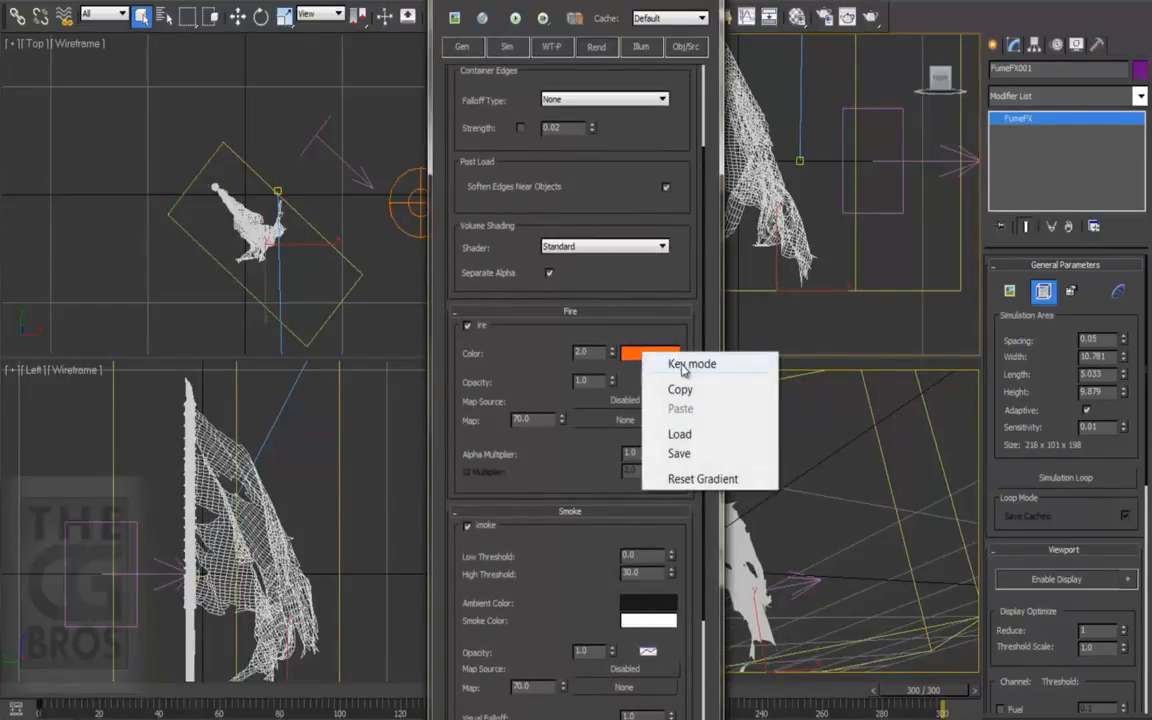
{"action": "left_click", "coordinate": [683, 367]}
{"action": "left_click", "coordinate": [648, 356]}
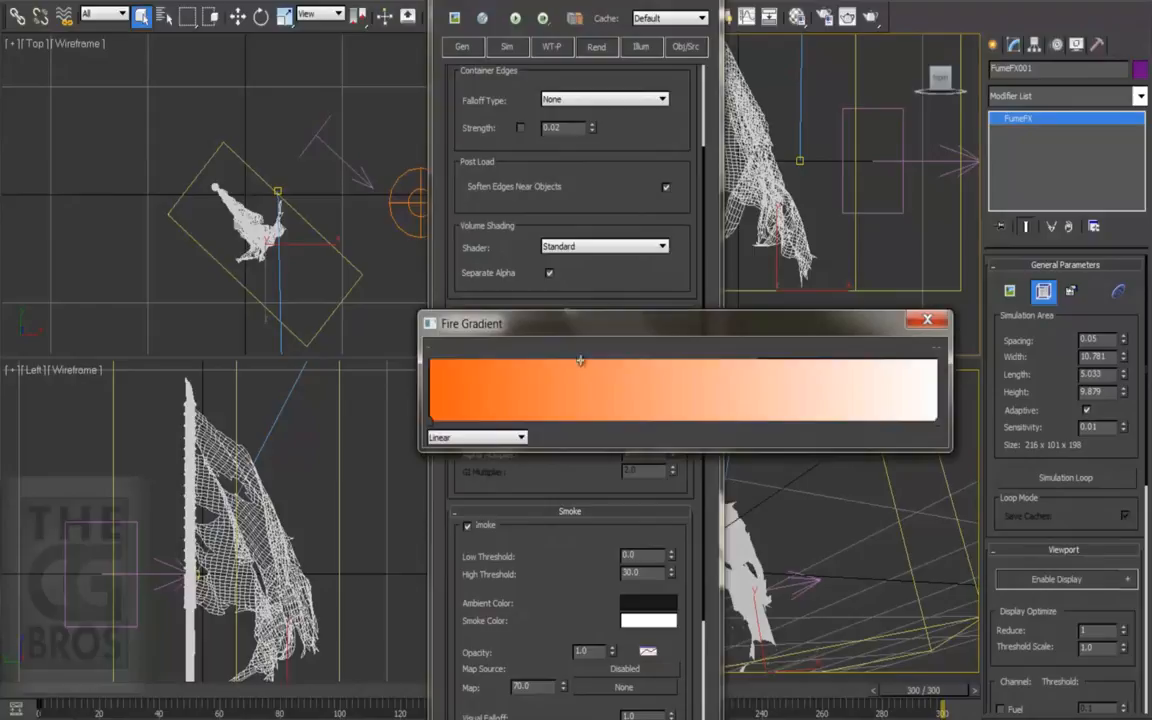
{"action": "left_click", "coordinate": [533, 420]}
{"action": "left_click", "coordinate": [601, 420]}
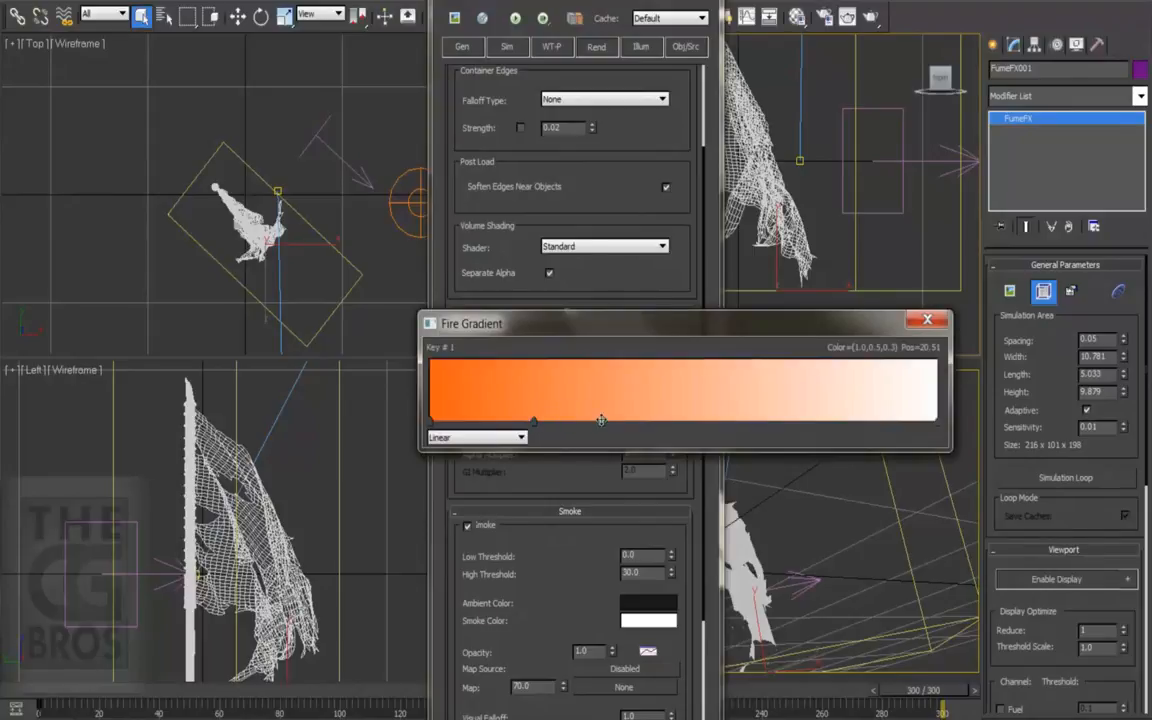
{"action": "double_click", "coordinate": [534, 423]}
{"action": "left_click_drag", "start_coordinate": [353, 114], "coordinate": [344, 92]}
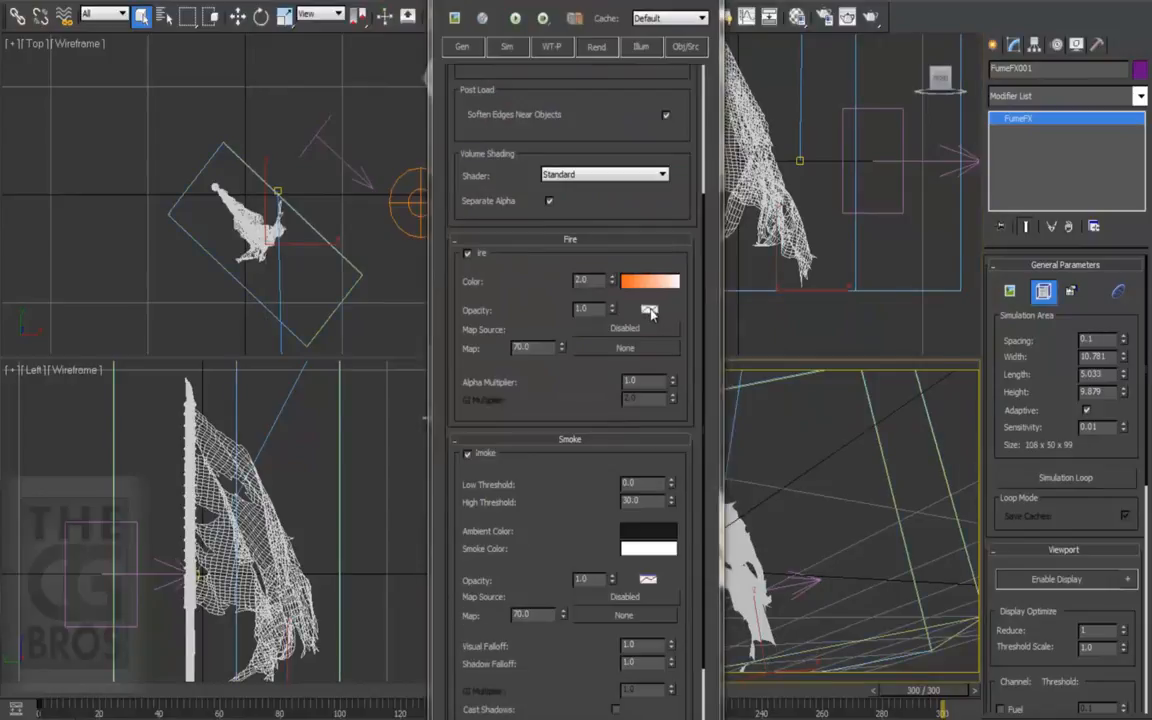
Look at the fire opacity curve and reset the fire color gradient
{"action": "left_click", "coordinate": [646, 304]}
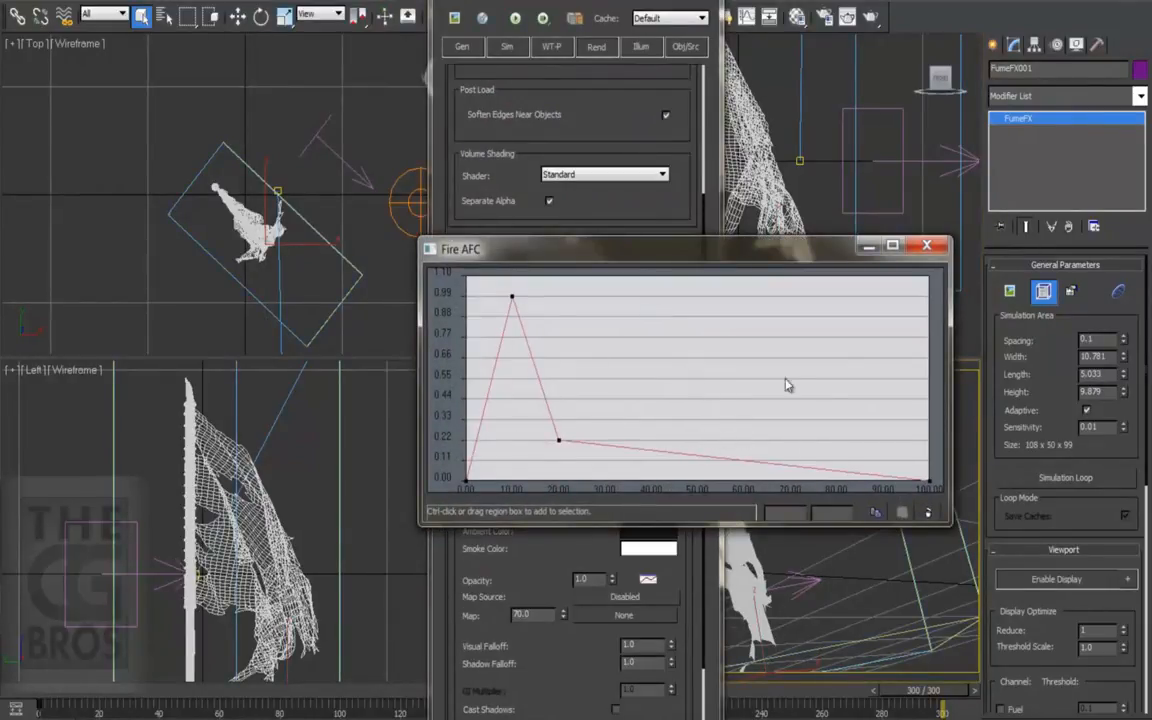
{"action": "left_click", "coordinate": [926, 246]}
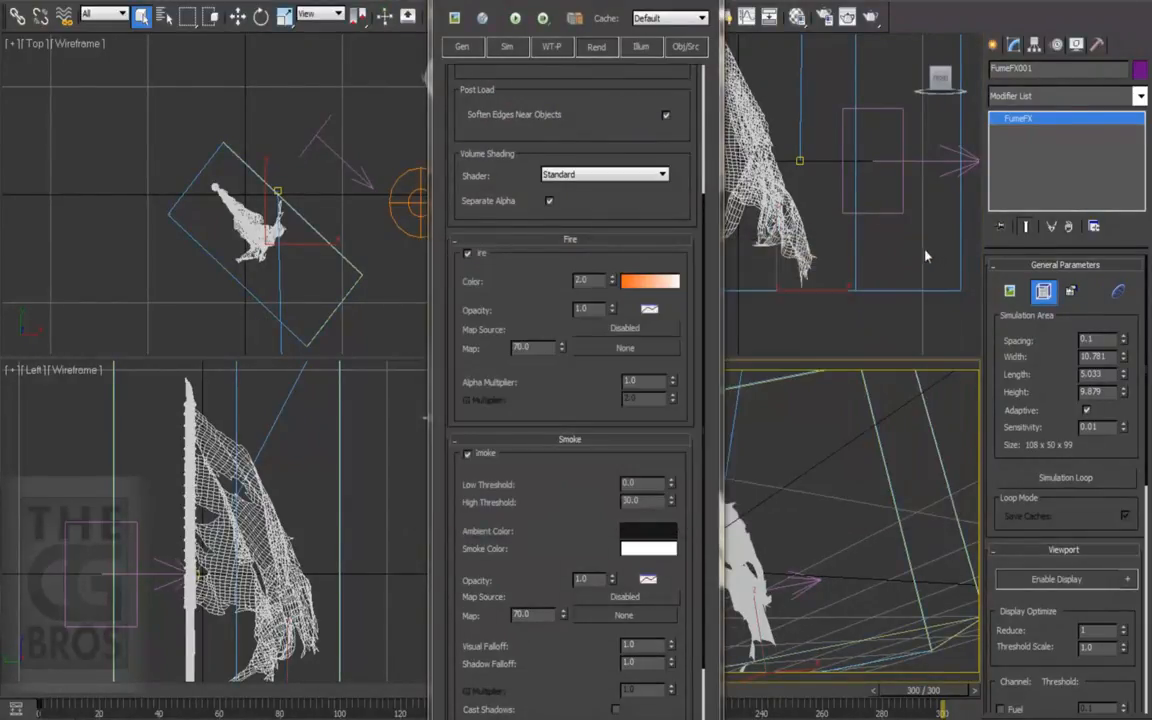
{"action": "right_click", "coordinate": [683, 276]}
{"action": "left_click", "coordinate": [735, 404]}
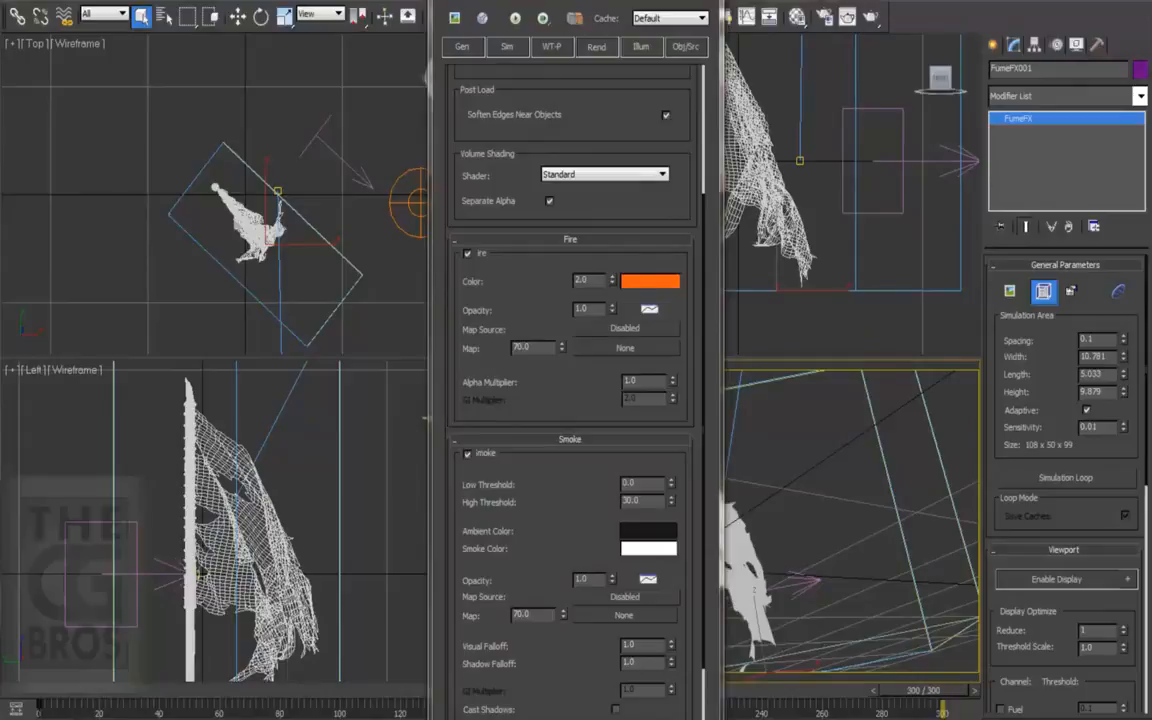
Set the simulation area's grid spacing to 0.05 and play the preview video of the rerun simulation
{"action": "left_click", "coordinate": [461, 48]}
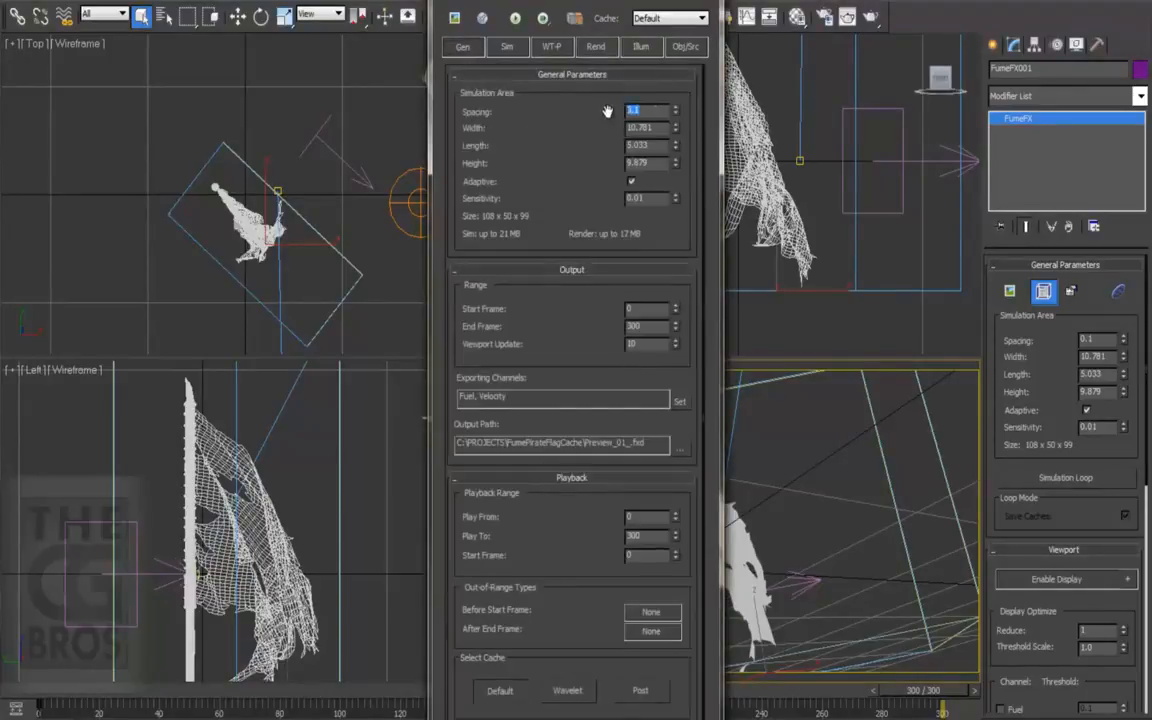
{"action": "key", "text": "Return"}
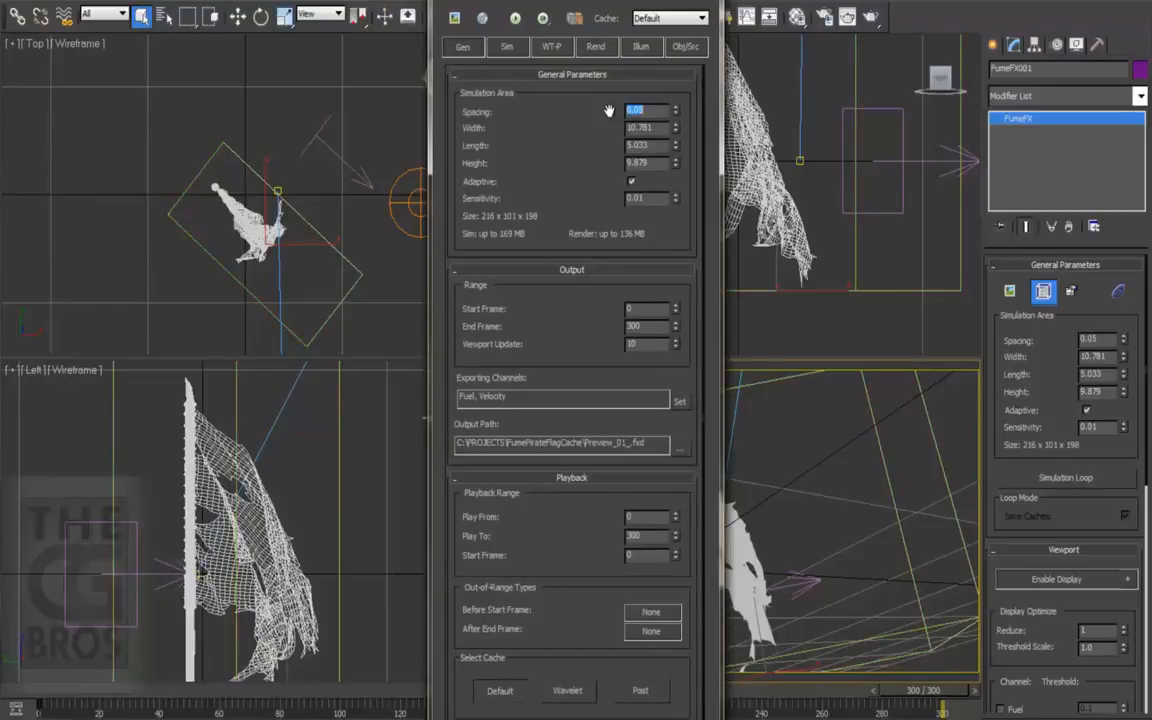
{"action": "left_click", "coordinate": [516, 19]}
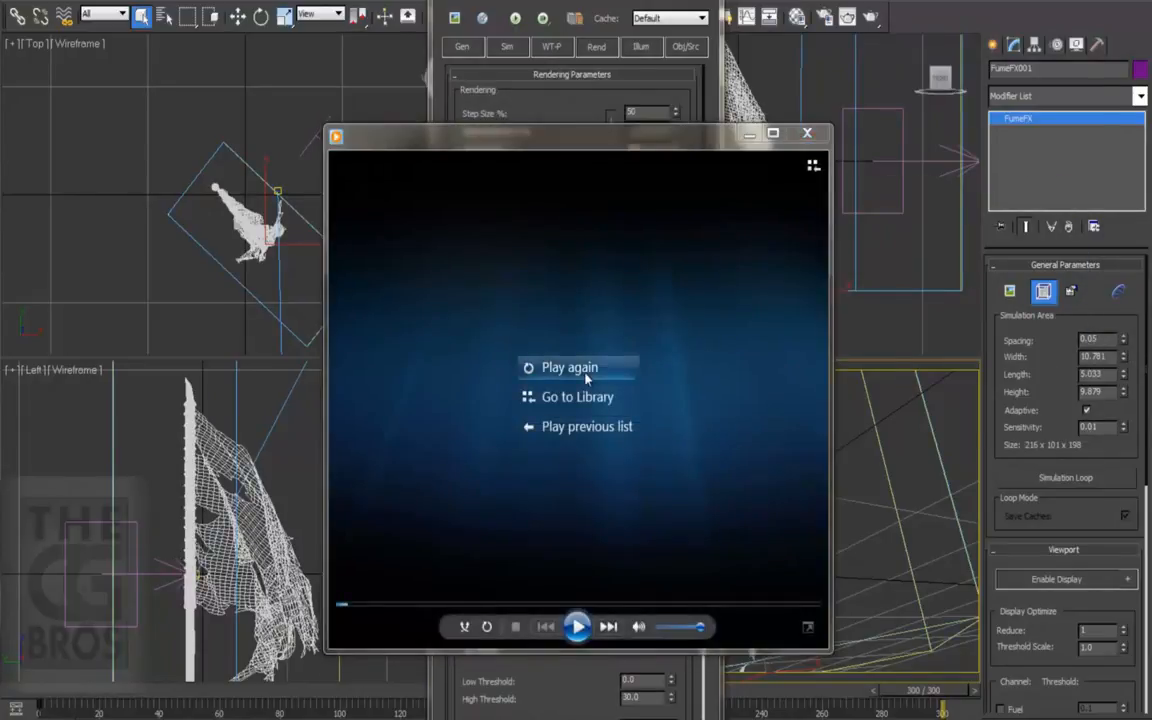
{"action": "left_click", "coordinate": [518, 370]}
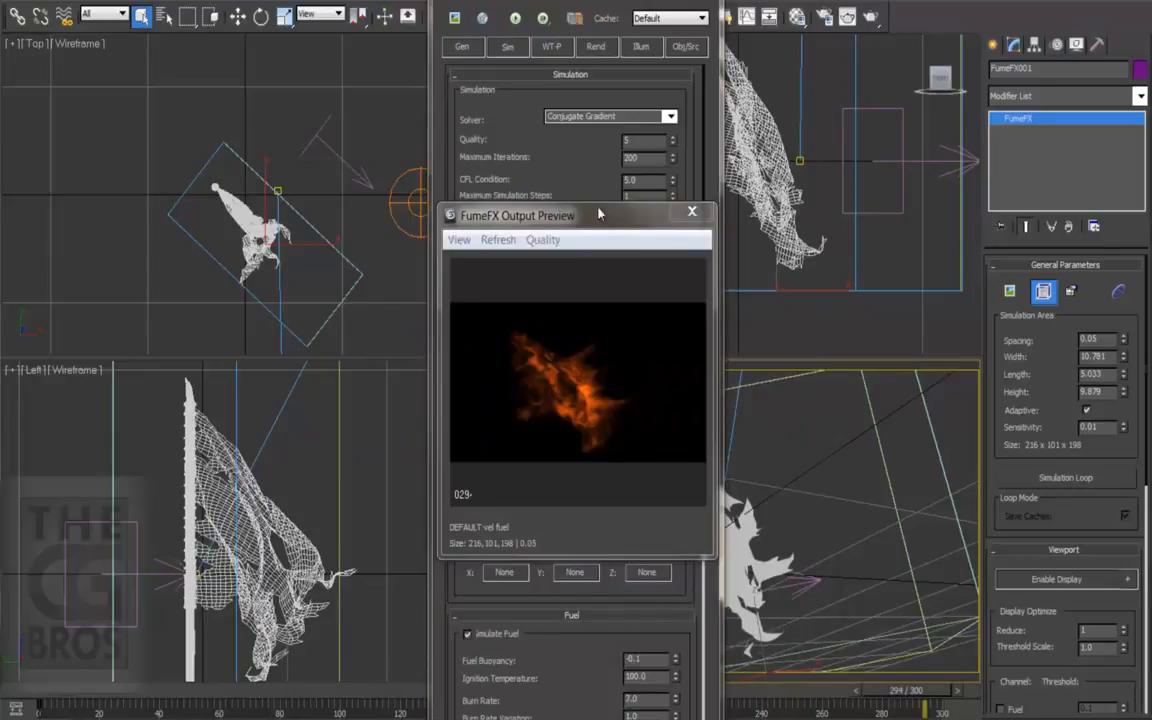
Move the output preview aside, and edit the fire's opacity curve in the rendering parameters
{"action": "left_click_drag", "start_coordinate": [599, 213], "coordinate": [305, 126]}
{"action": "left_click", "coordinate": [597, 47]}
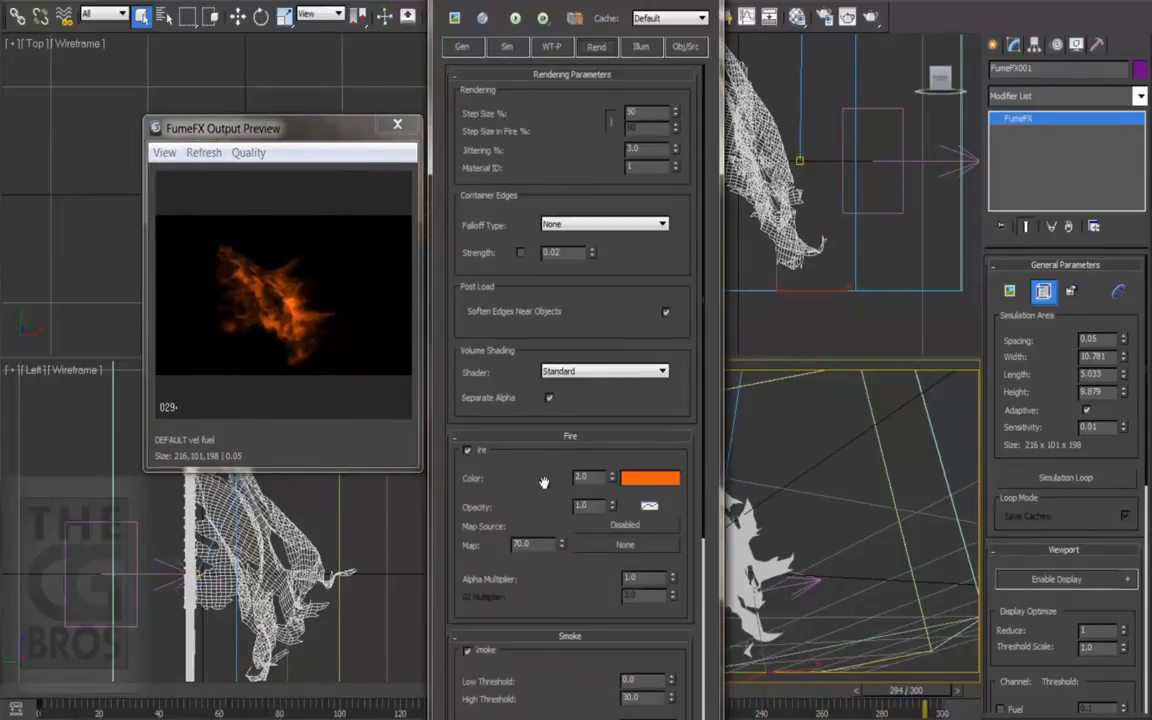
{"action": "right_click", "coordinate": [649, 509]}
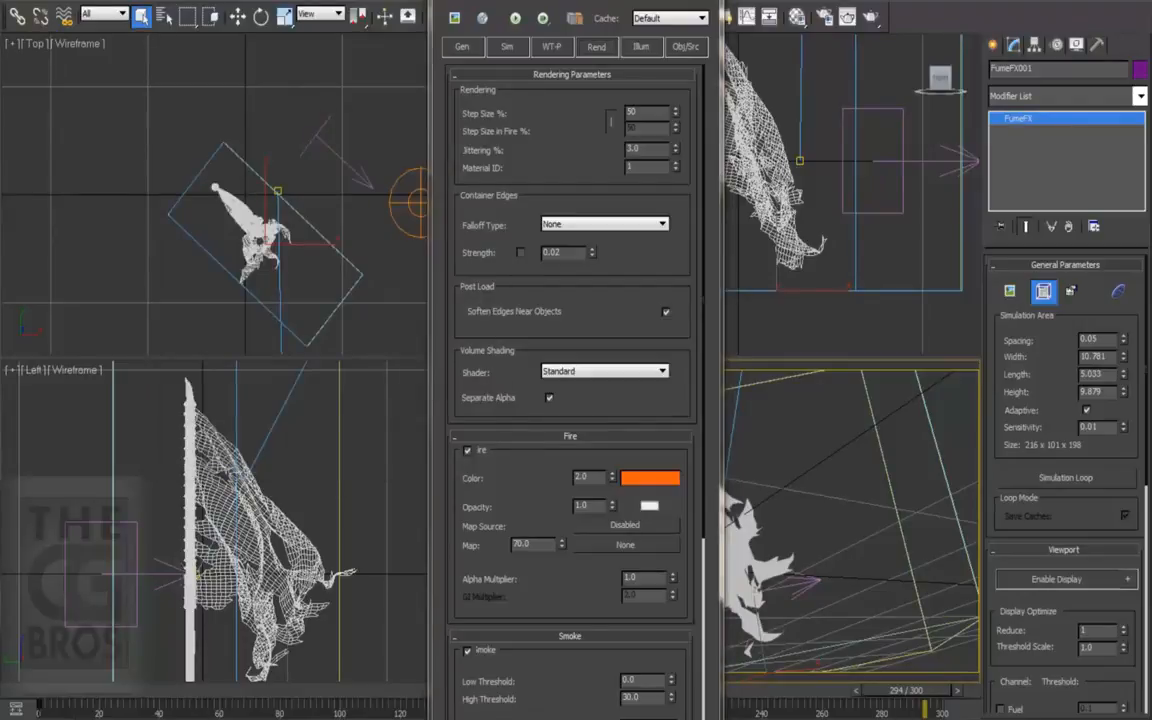
{"action": "left_click", "coordinate": [1135, 322]}
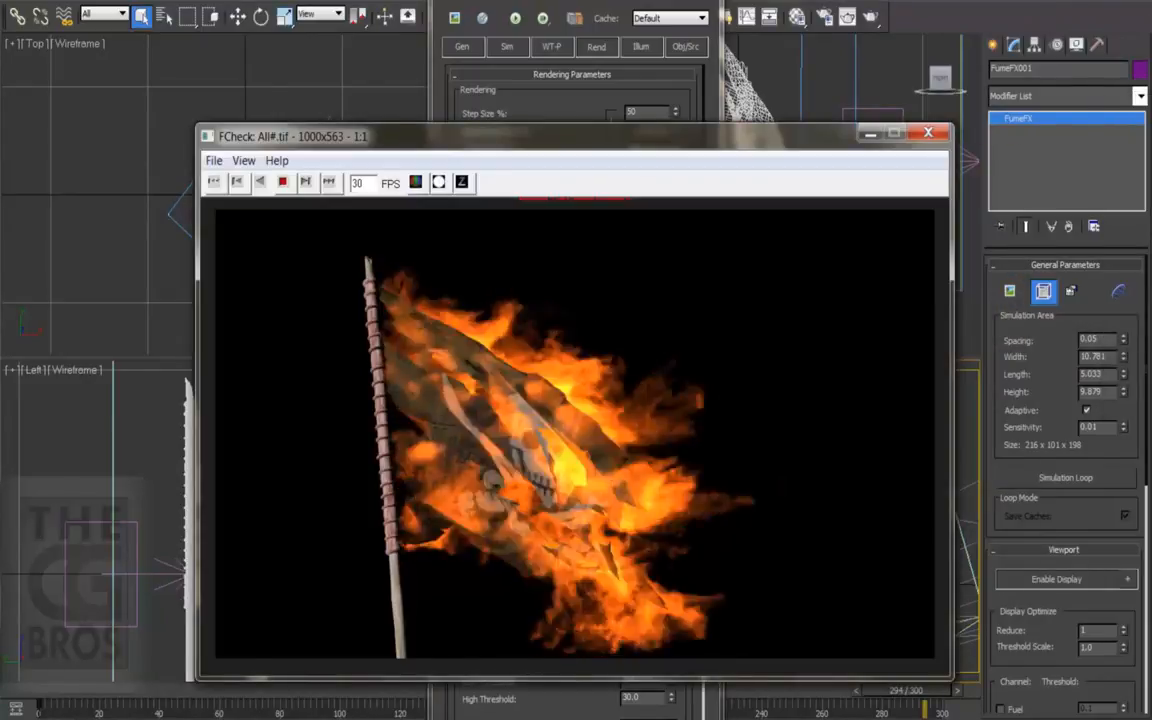